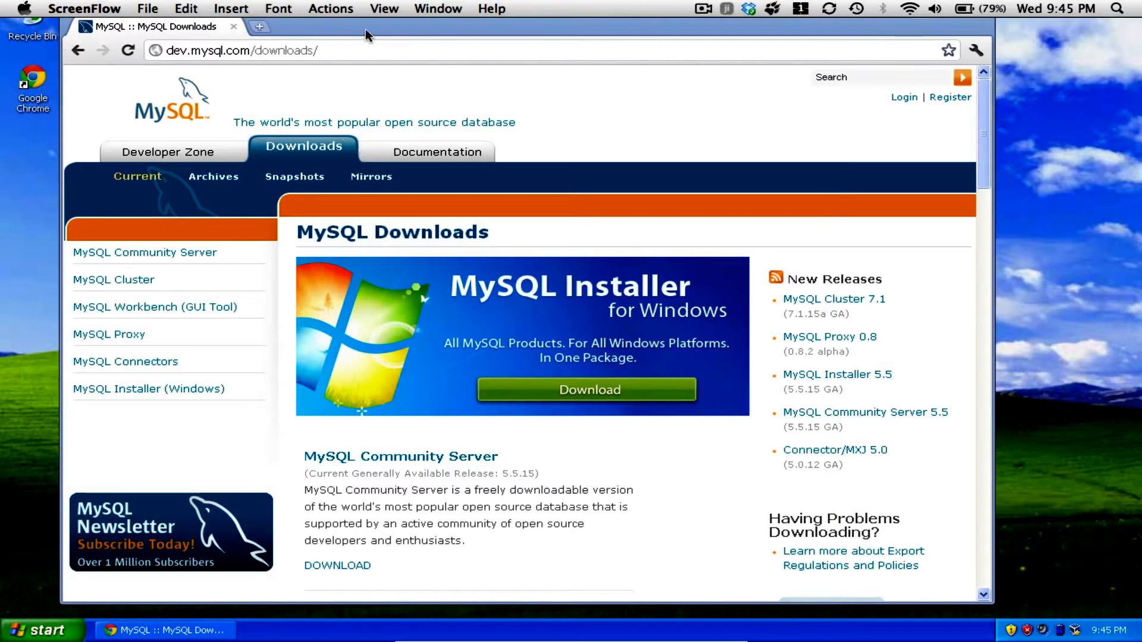
Open the MySQL Community Server download page from the MySQL Downloads overview.
drag(365, 28, 366, 37)
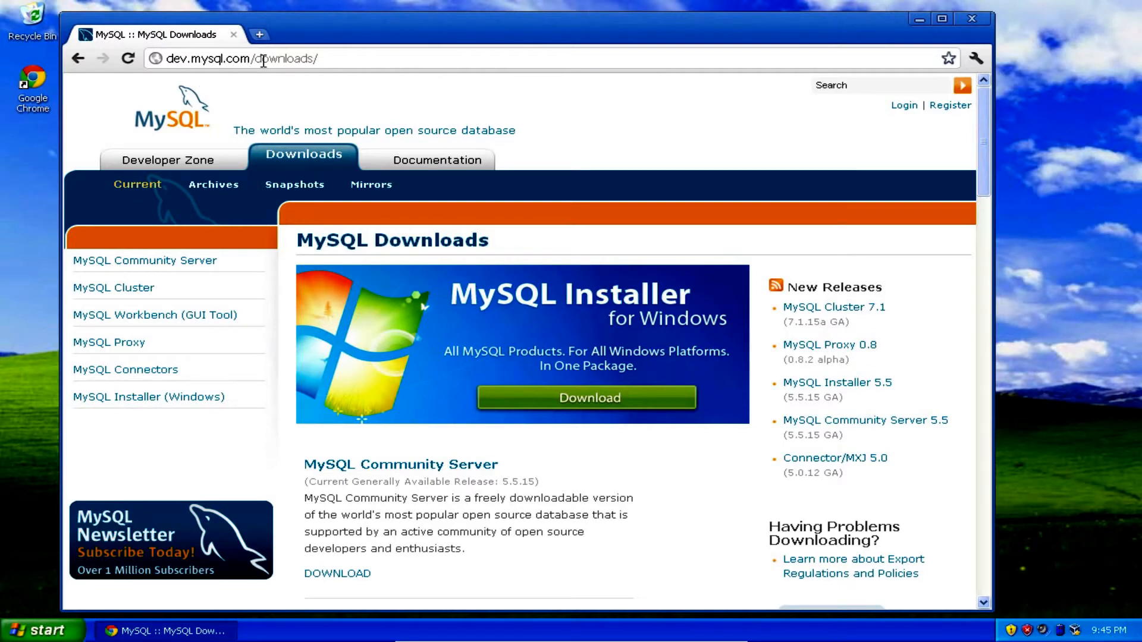
click(170, 58)
click(169, 57)
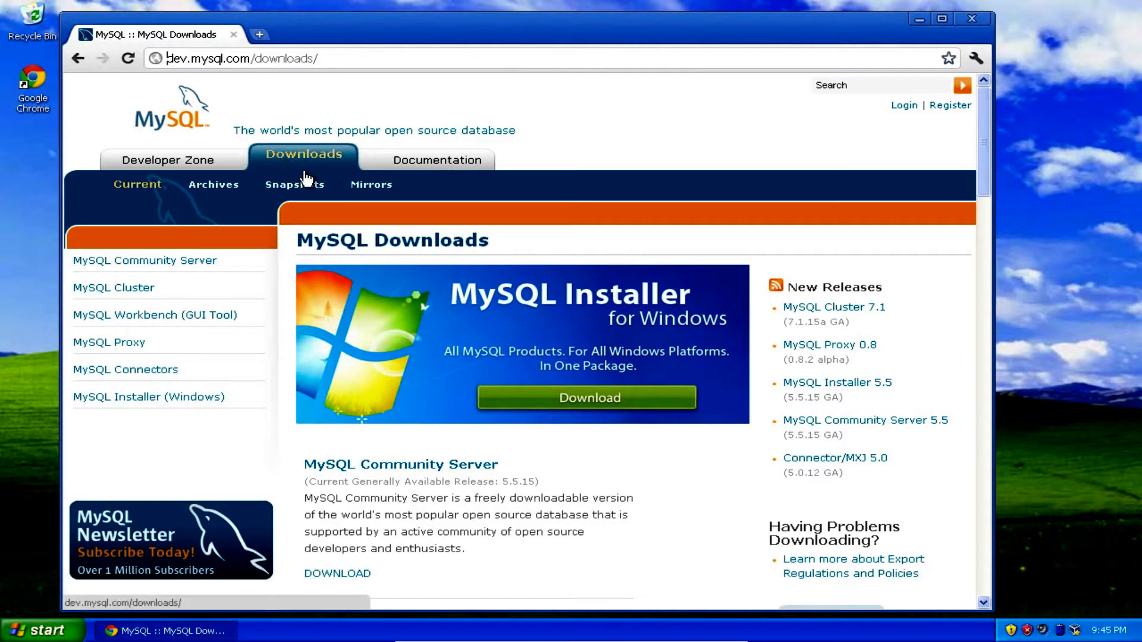
click(413, 467)
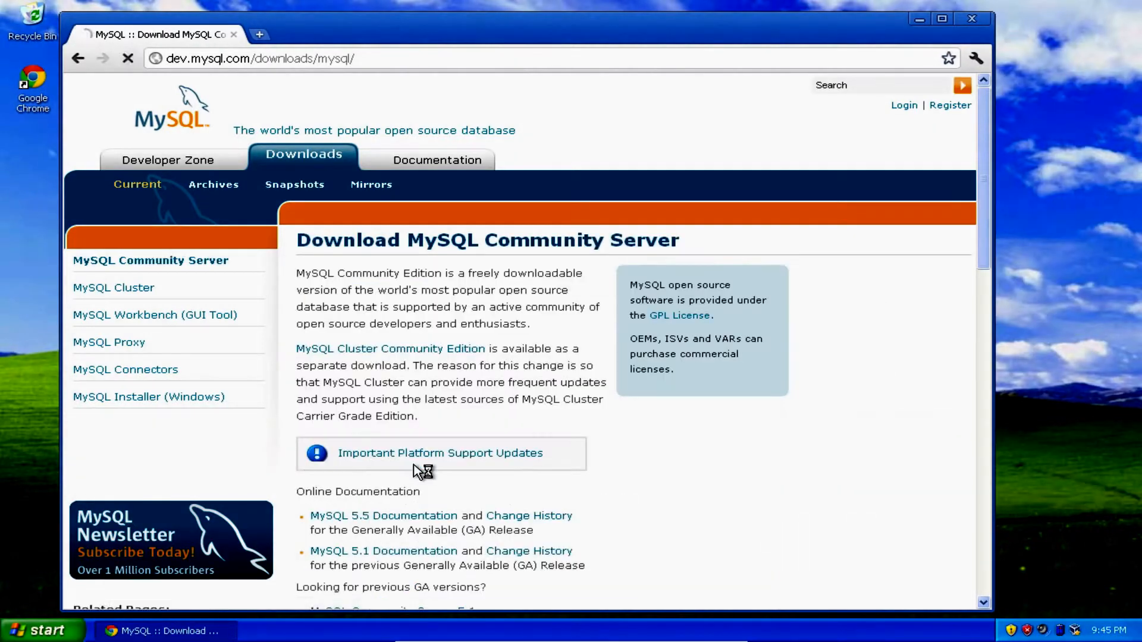
Choose the Windows (x86, 32-bit) MSI Installer of MySQL Community Server 5.5.15 for download.
scroll(416, 470, down, 3)
scroll(418, 473, down, 1)
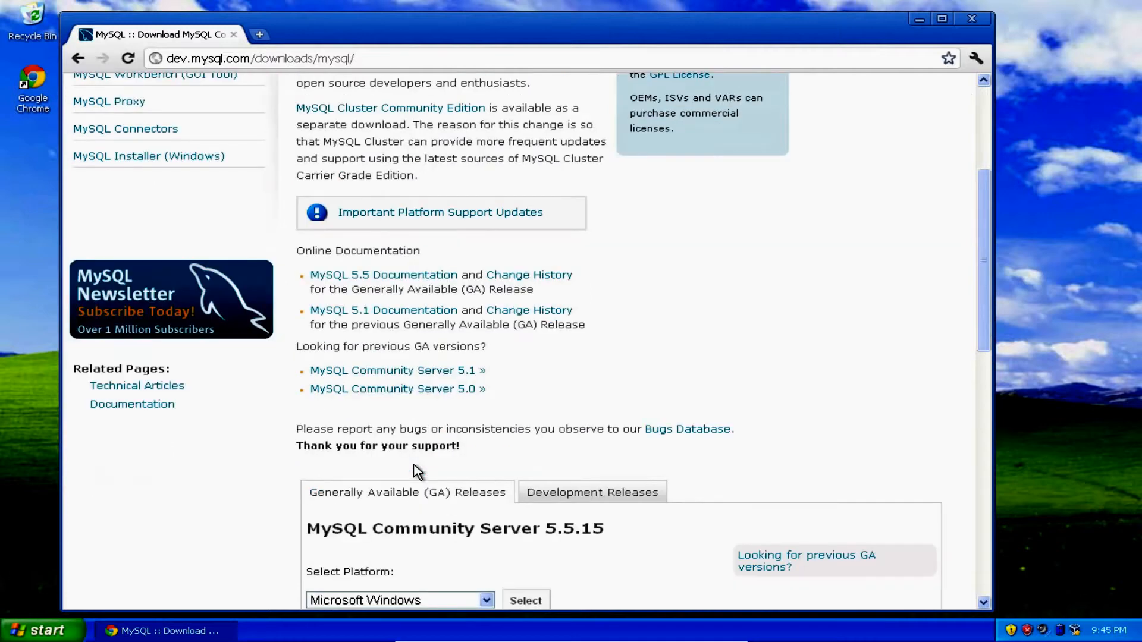
scroll(418, 472, down, 4)
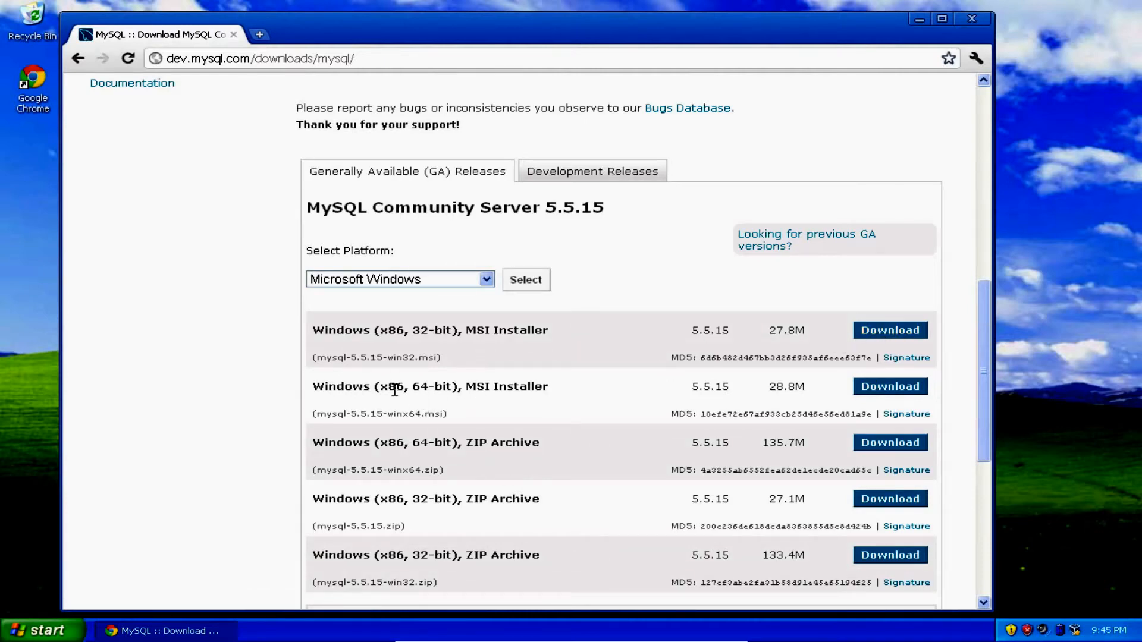
scroll(395, 390, down, 3)
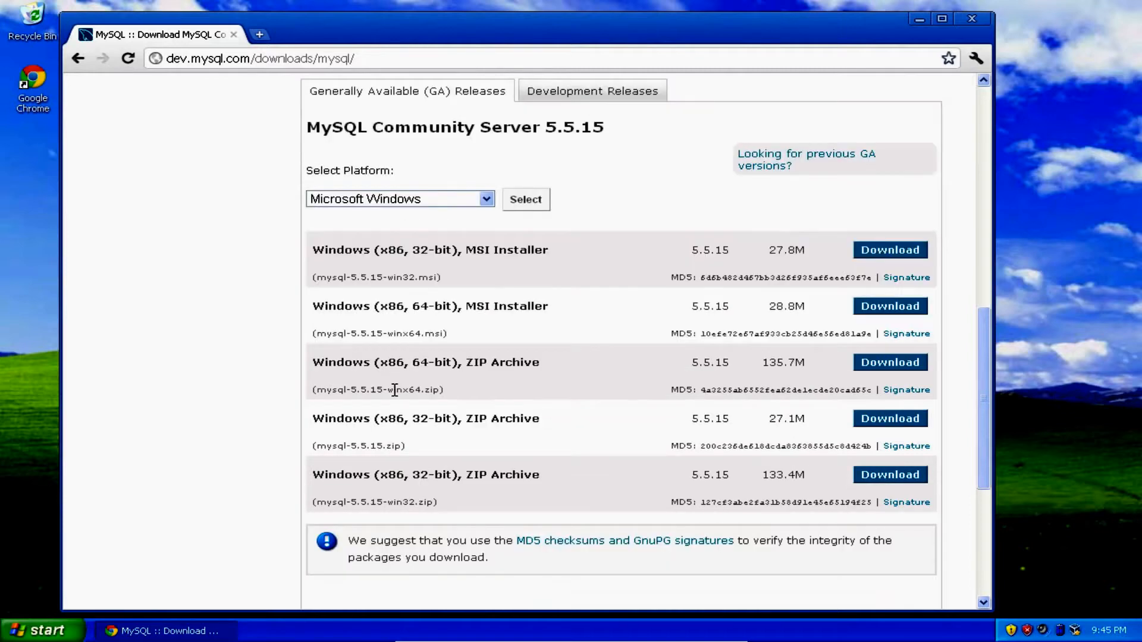
scroll(394, 390, up, 3)
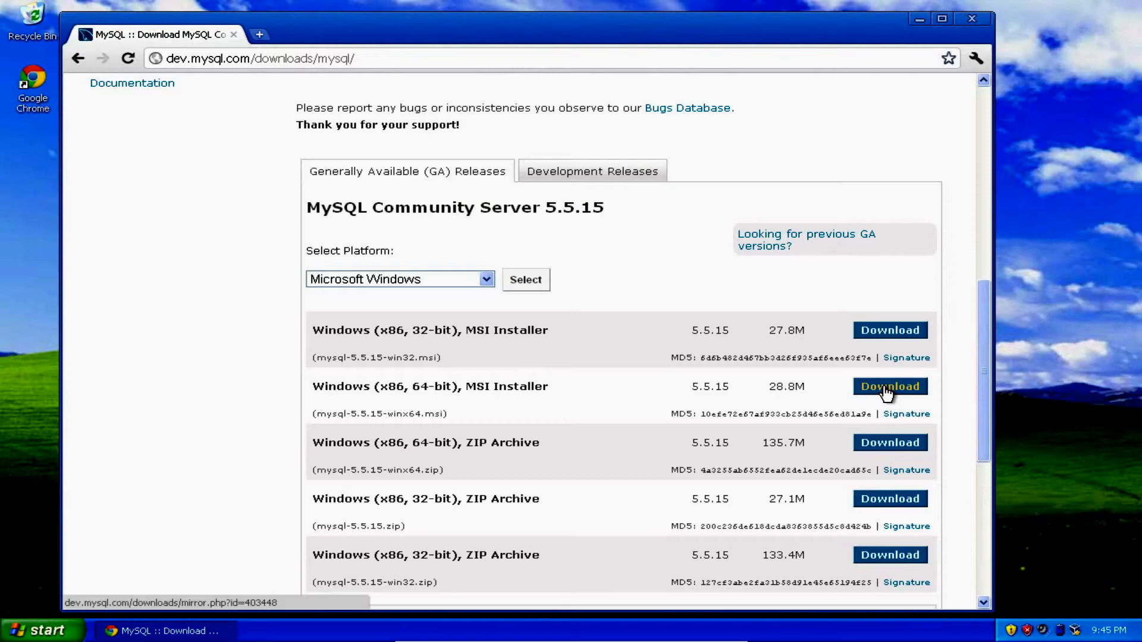
click(876, 329)
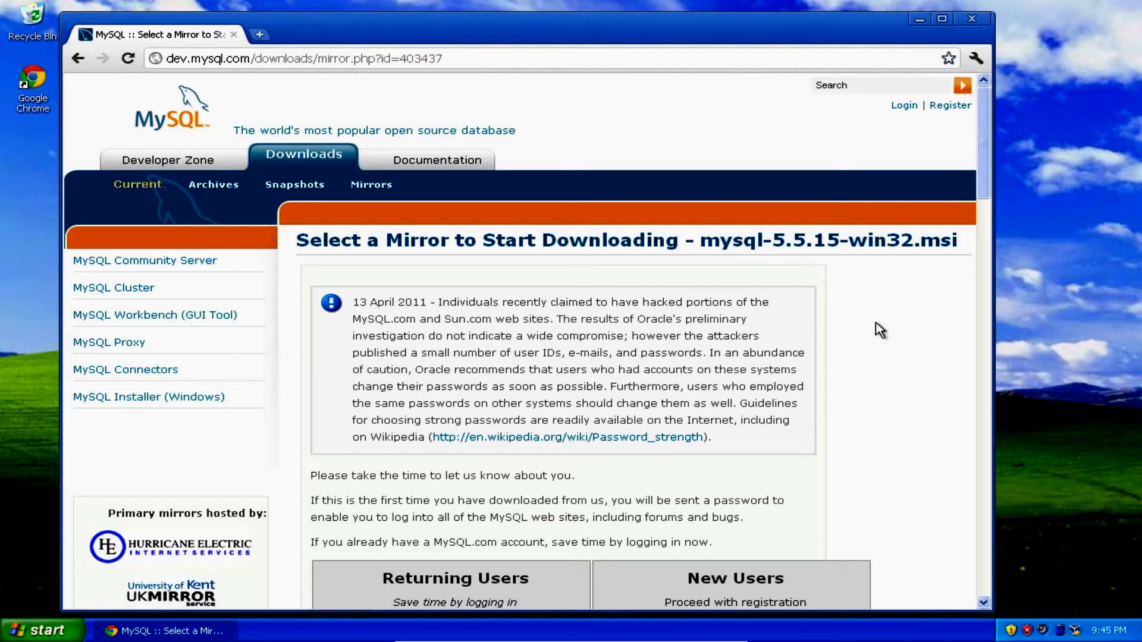
Log in as a returning user with the account e-mail and password.
scroll(877, 328, down, 3)
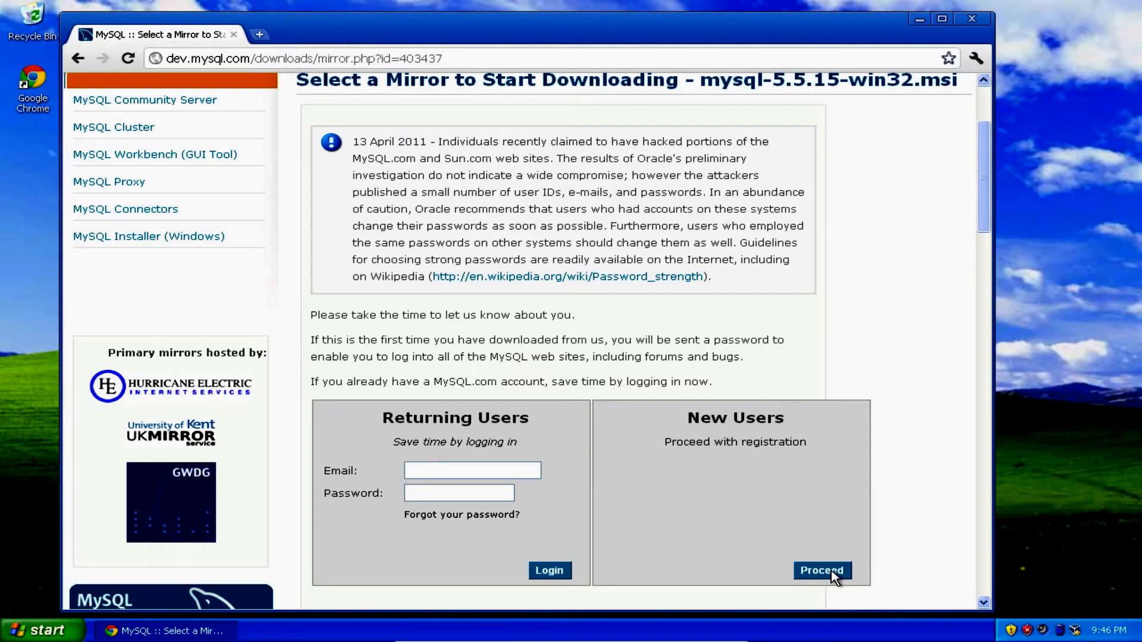
click(431, 472)
text(binda)
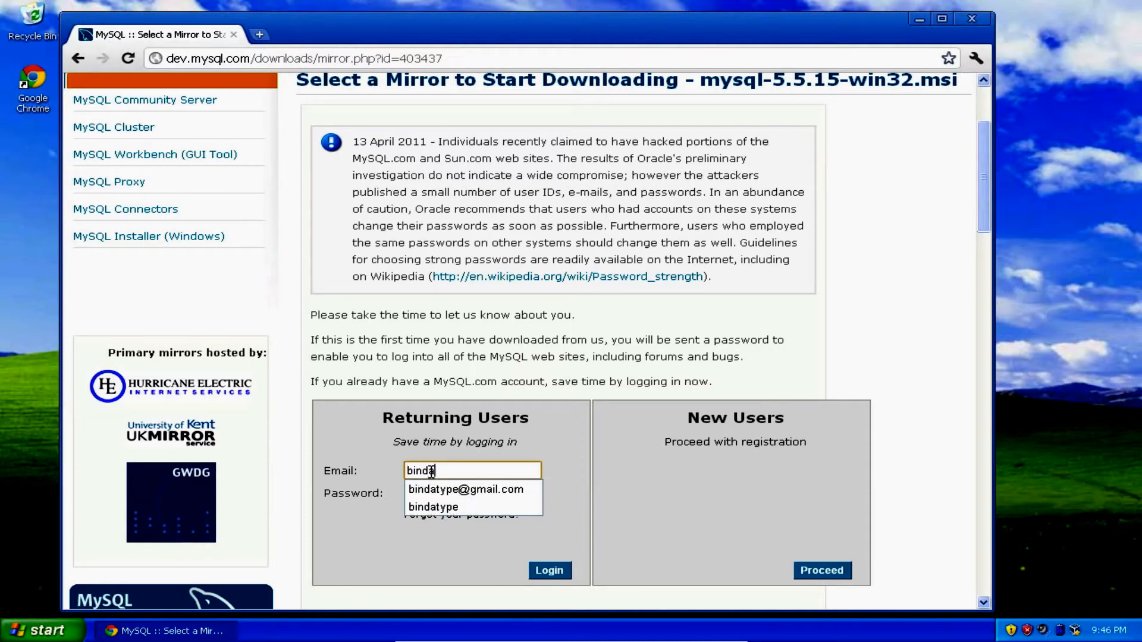
key(Down)
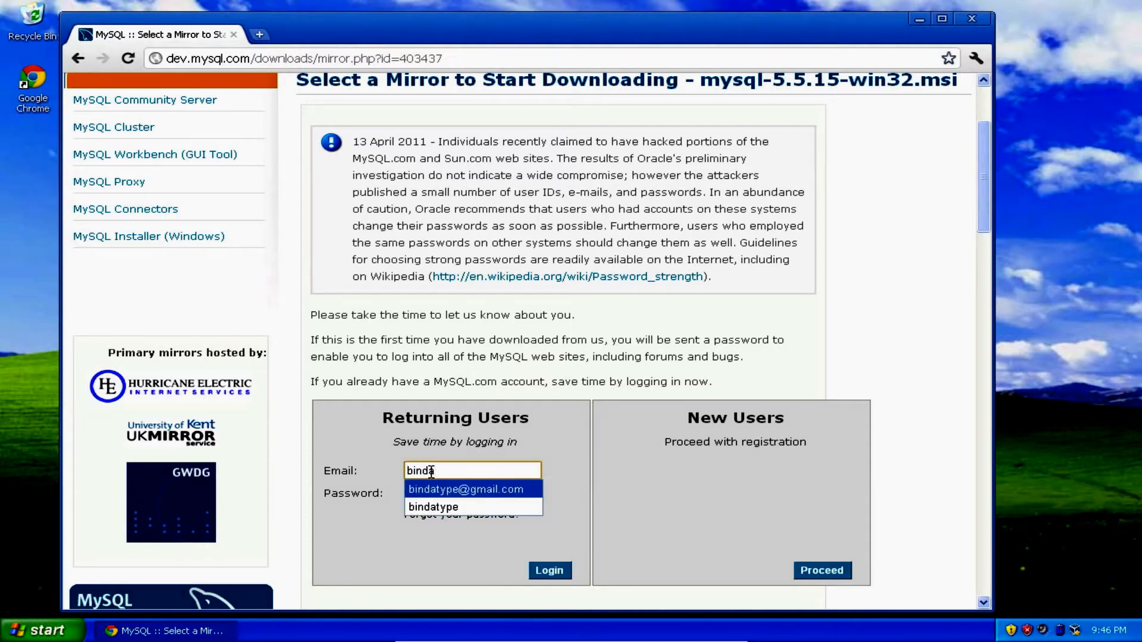
key(Tab)
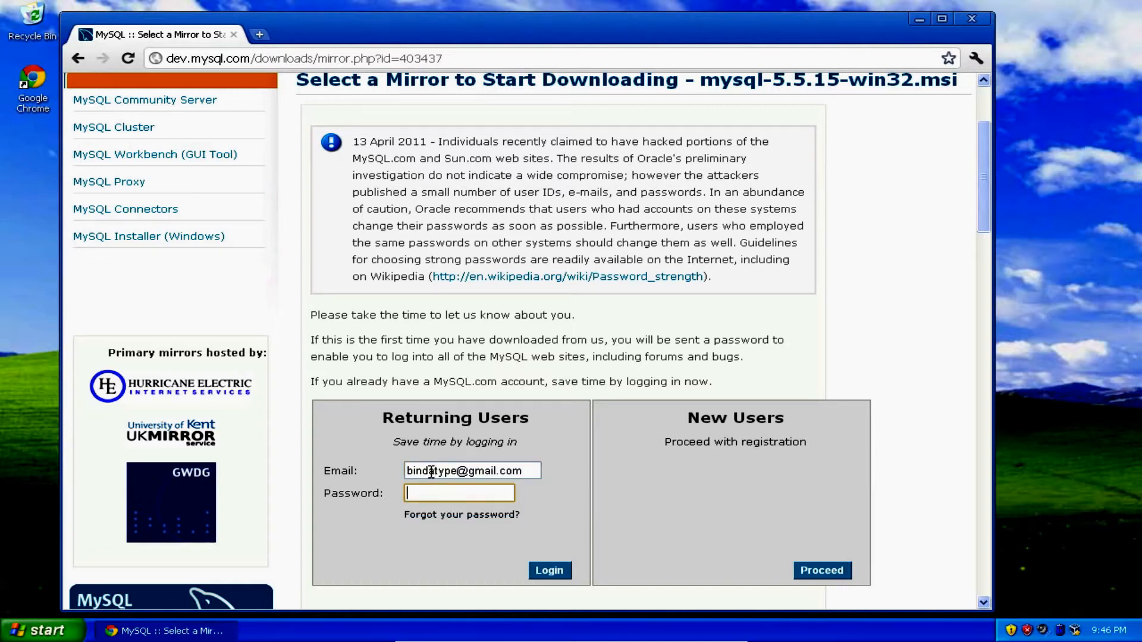
text(•••••••••)
key(Return)
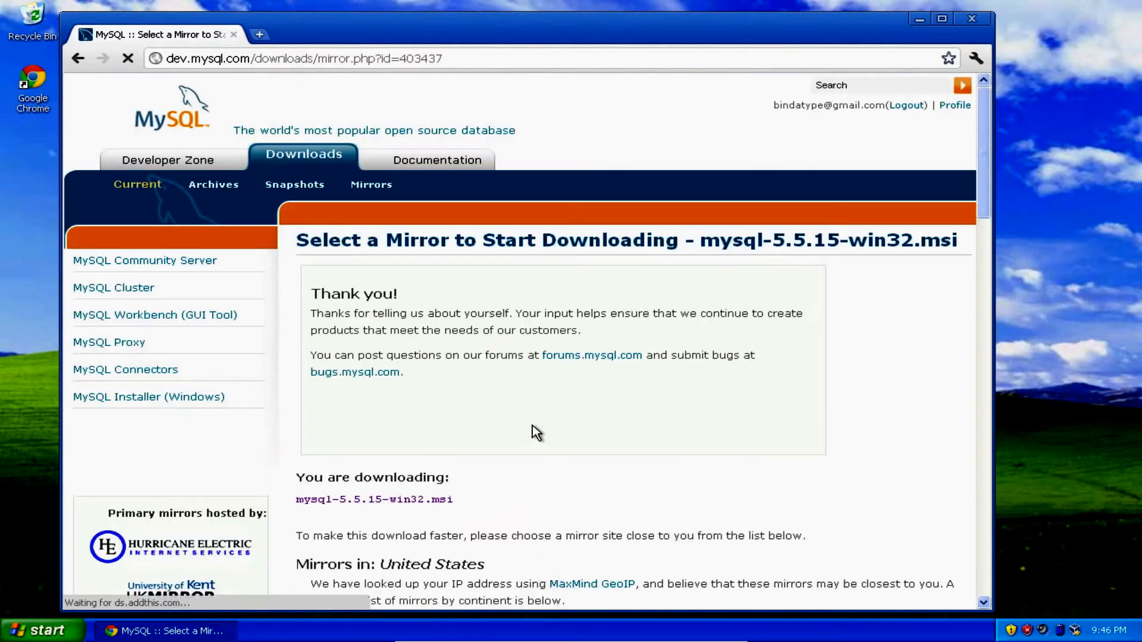
Download mysql-5.5.15-win32.msi over HTTP from the Hoobly Classifieds / Chicago, IL mirror and keep the file.
scroll(532, 426, down, 5)
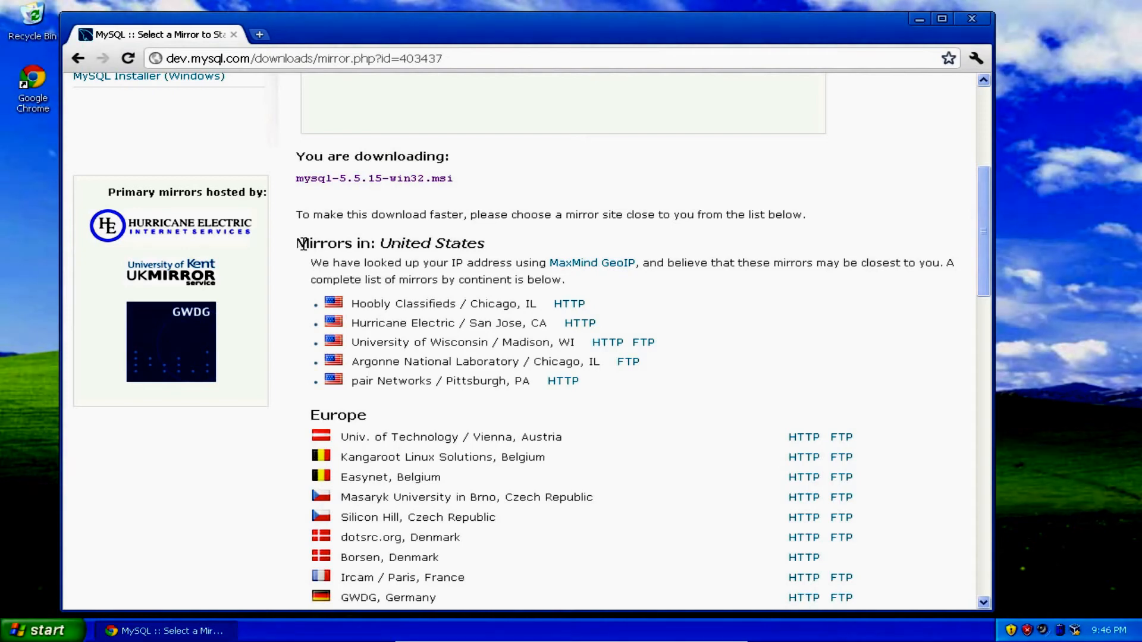
click(577, 306)
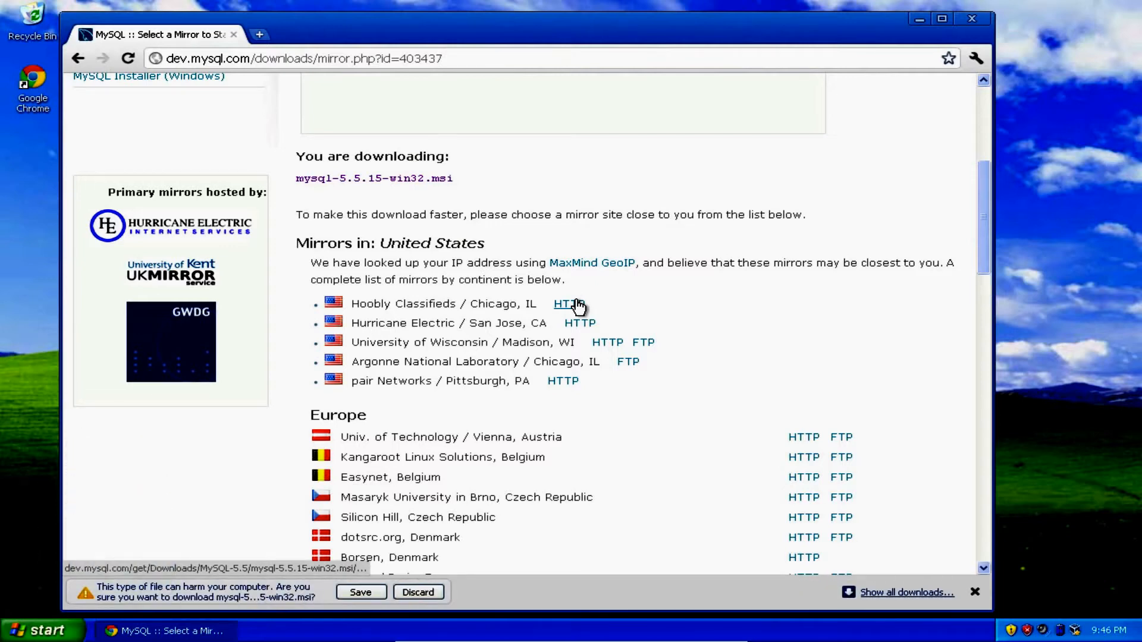
click(357, 592)
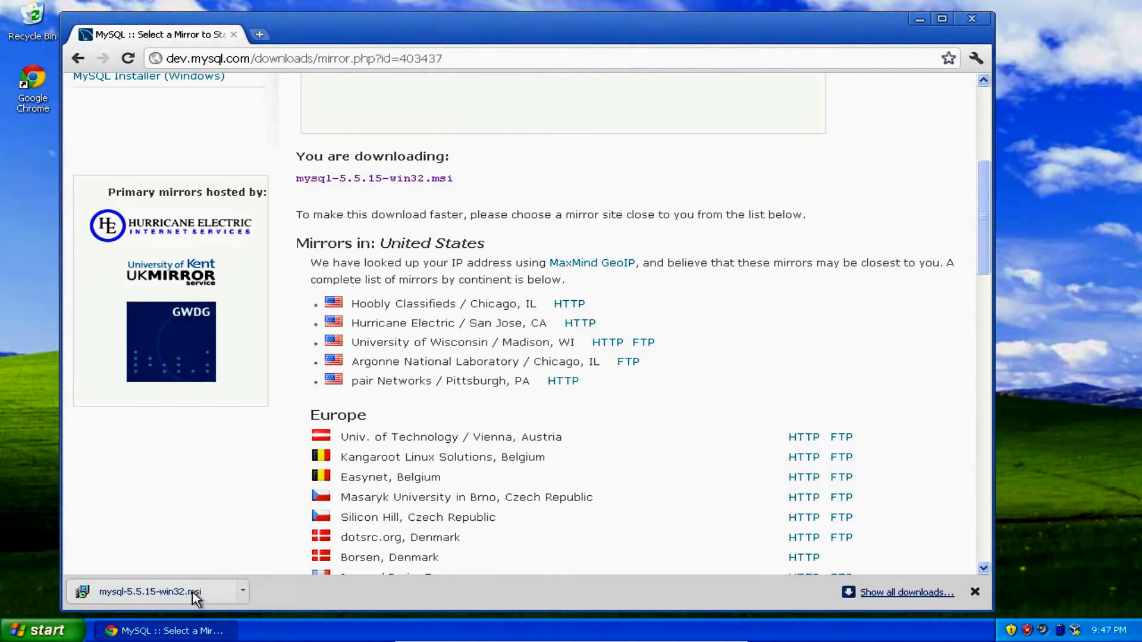
Run the downloaded mysql-5.5.15-win32.msi installer and accept the license agreement.
click(193, 592)
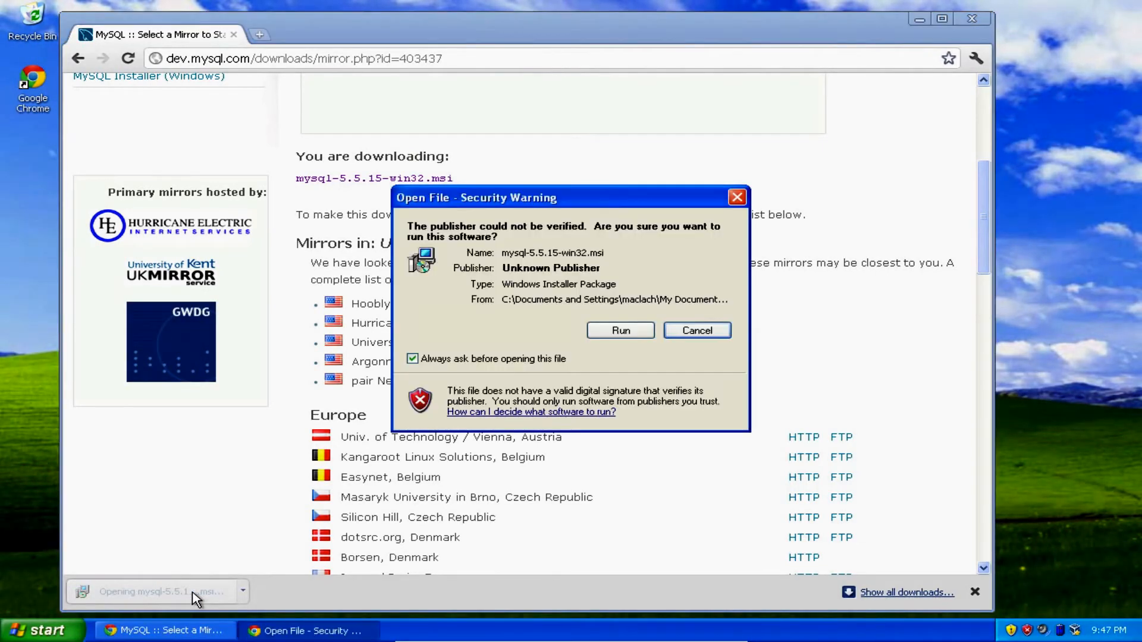
click(597, 334)
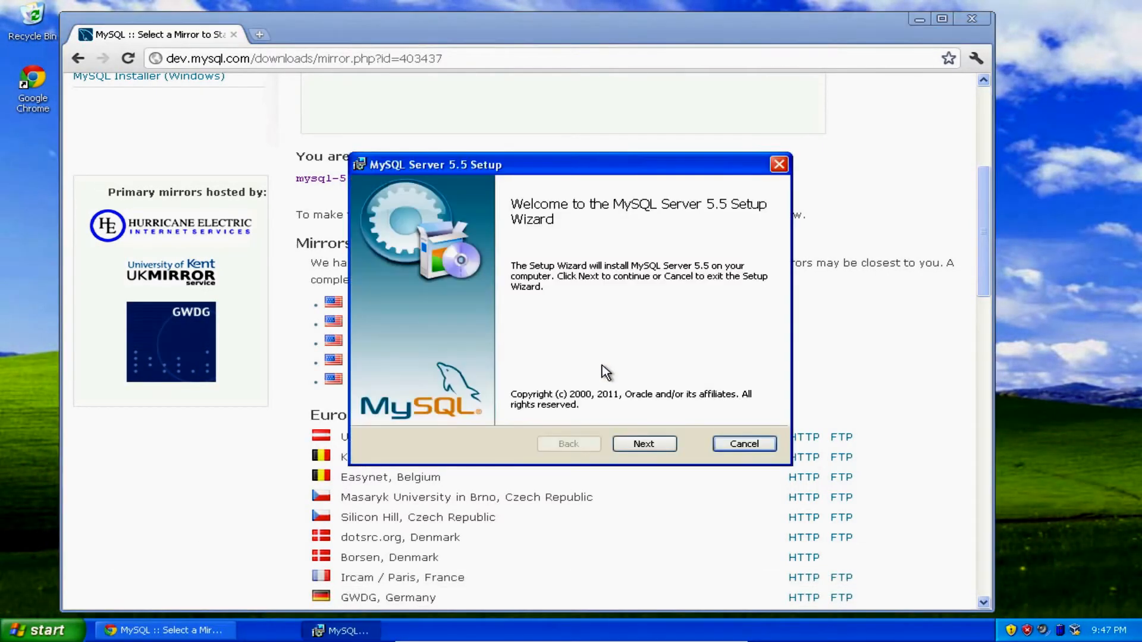
click(639, 446)
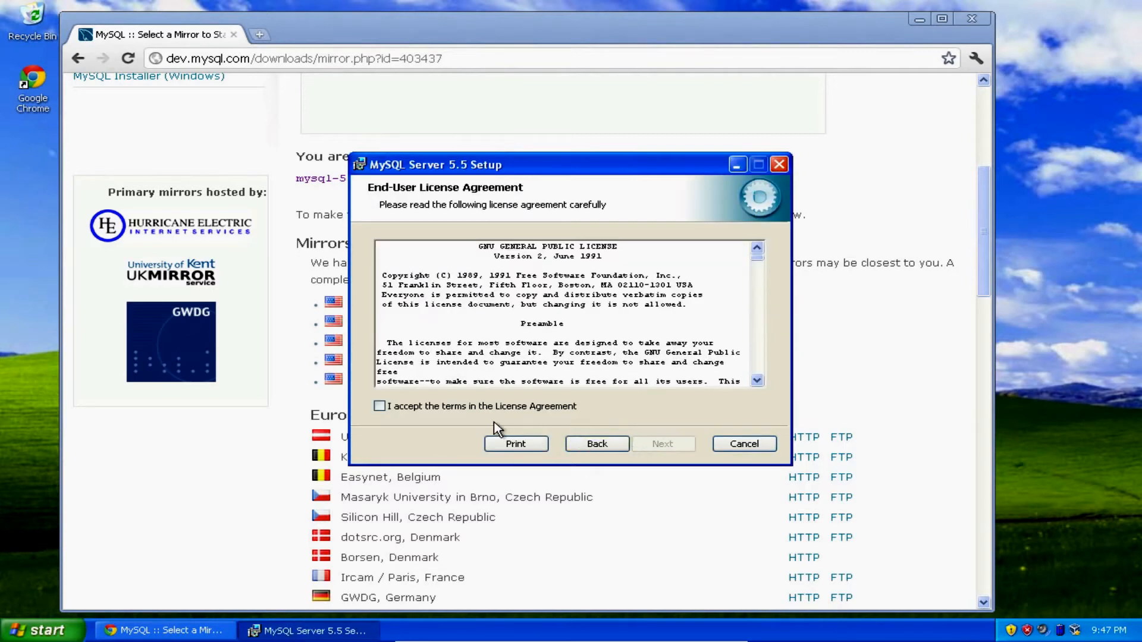
click(379, 406)
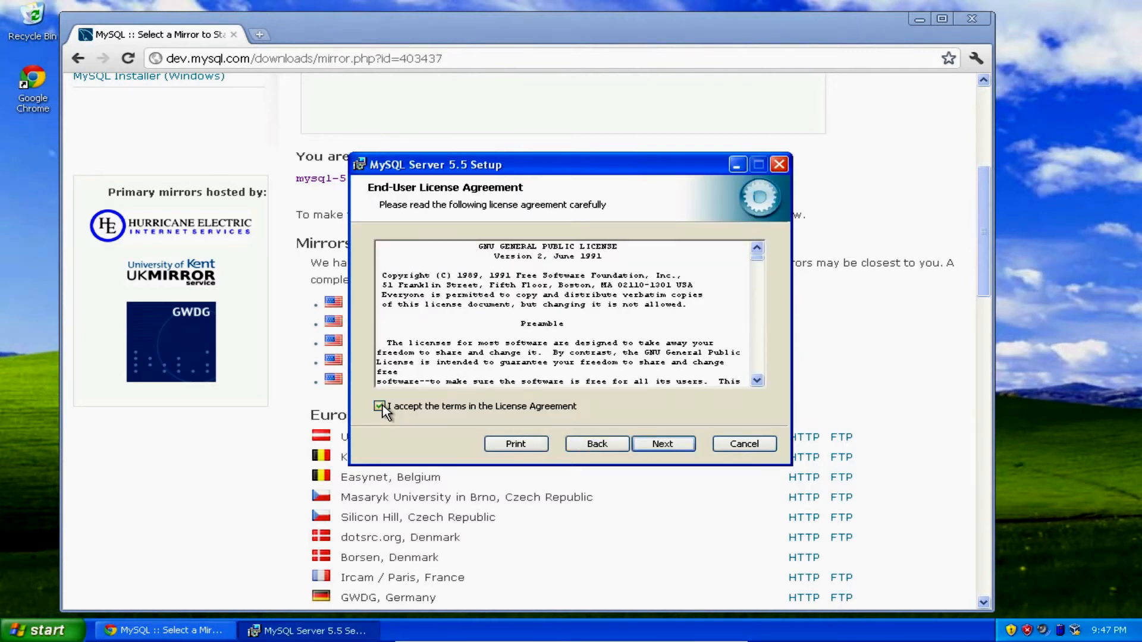
click(666, 445)
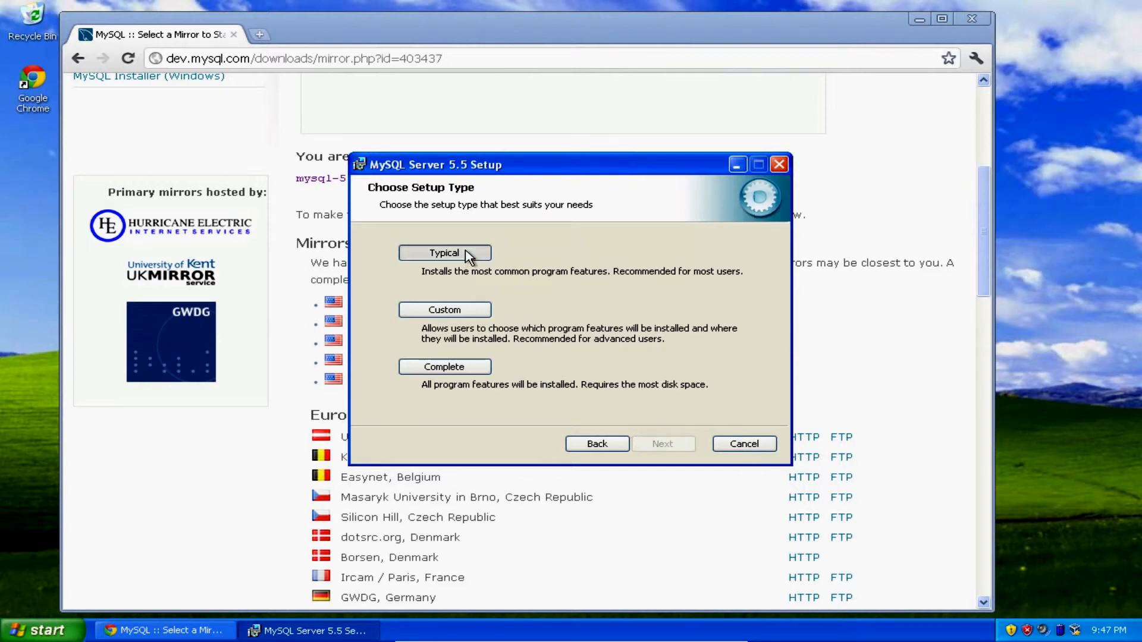
Install MySQL Server 5.5 with the Typical setup and finish by launching the MySQL Instance Configuration Wizard.
click(468, 257)
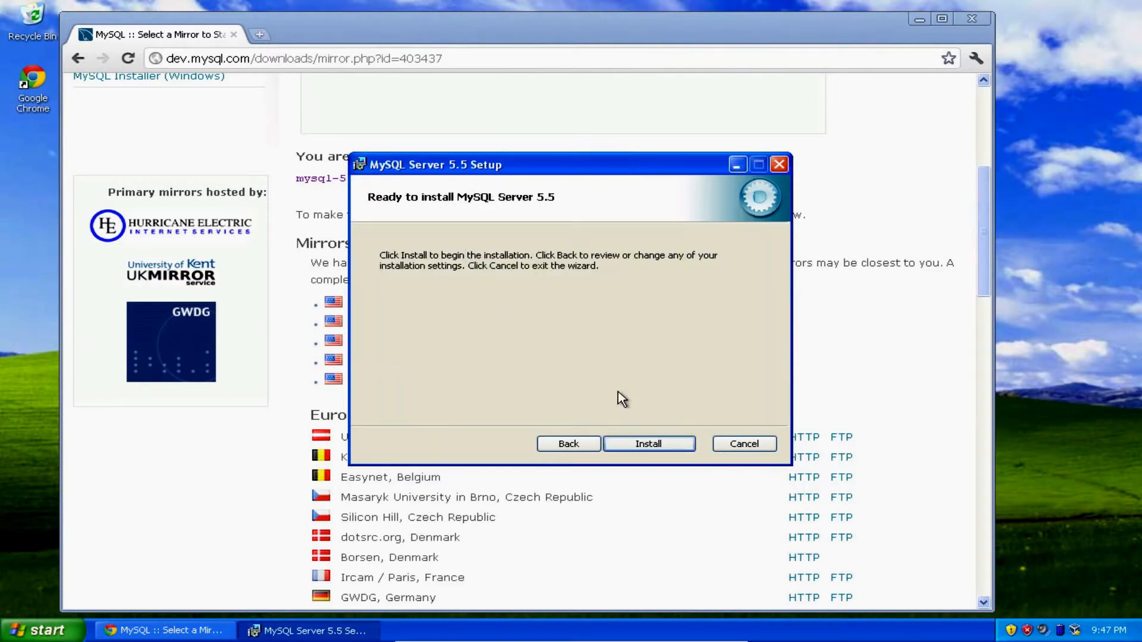
click(659, 443)
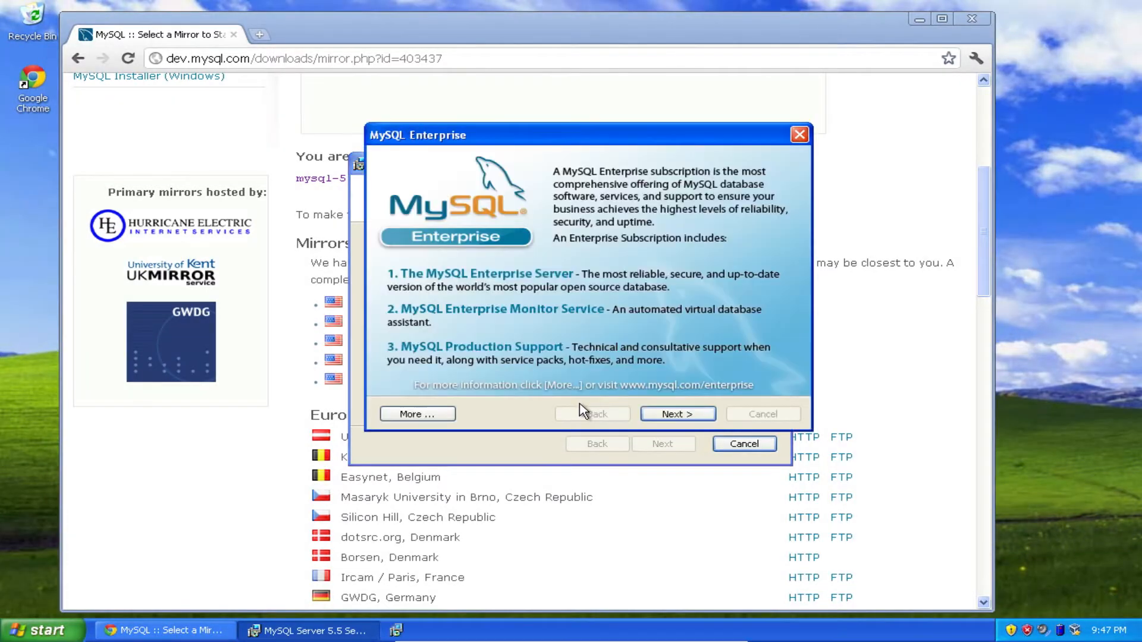
click(661, 416)
click(661, 415)
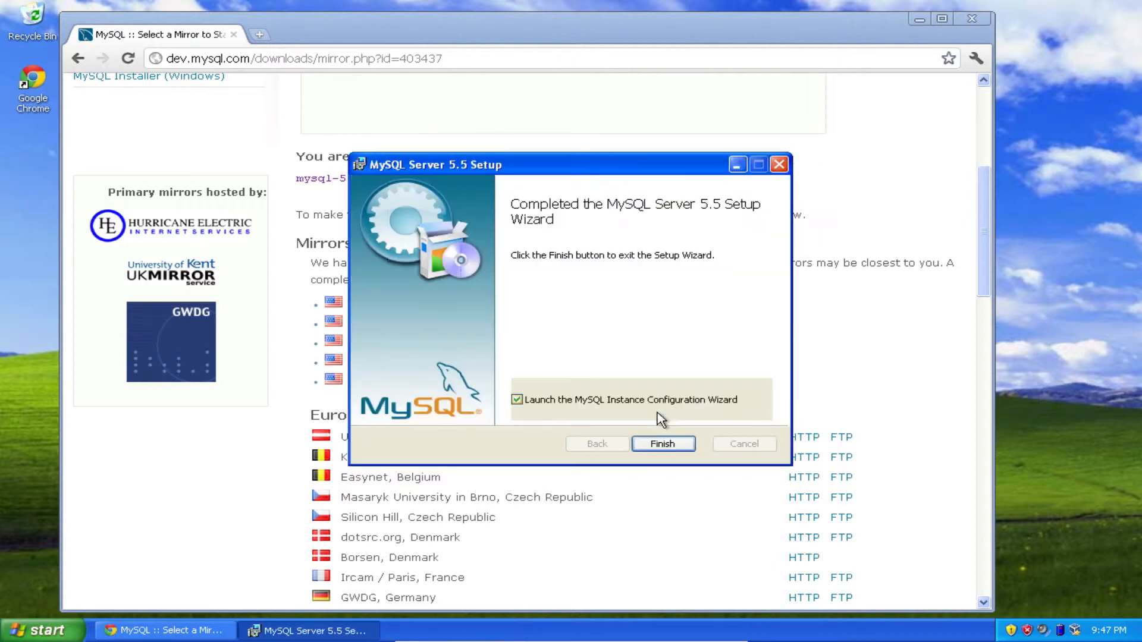
click(662, 443)
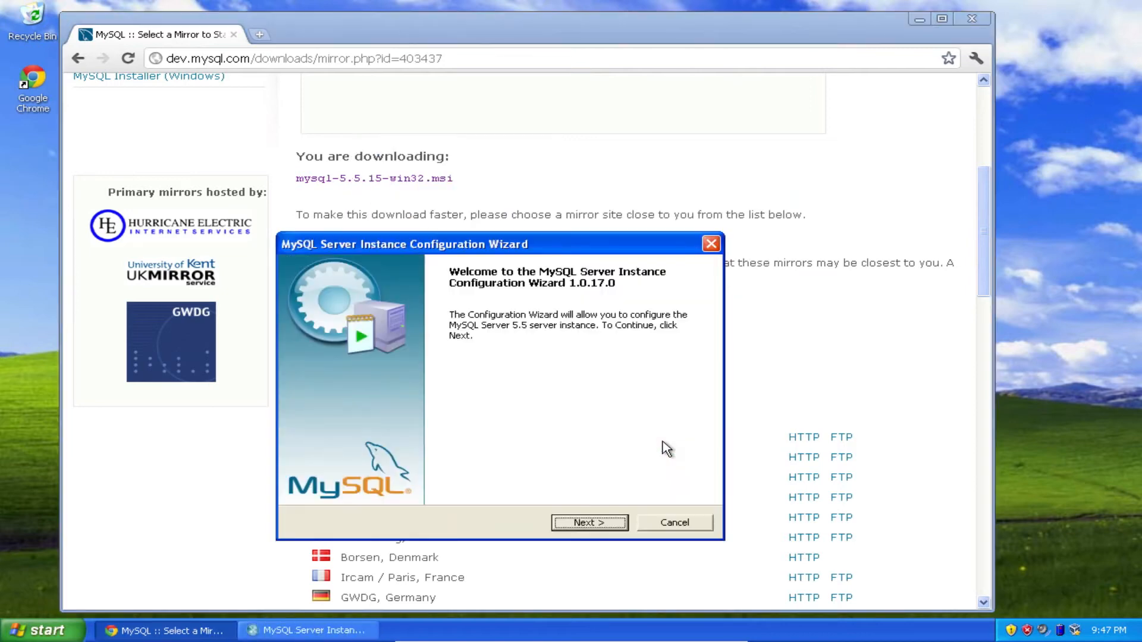
Choose Standard Configuration and include the Bin directory in the Windows PATH, keeping the MySQL Windows service options.
click(589, 521)
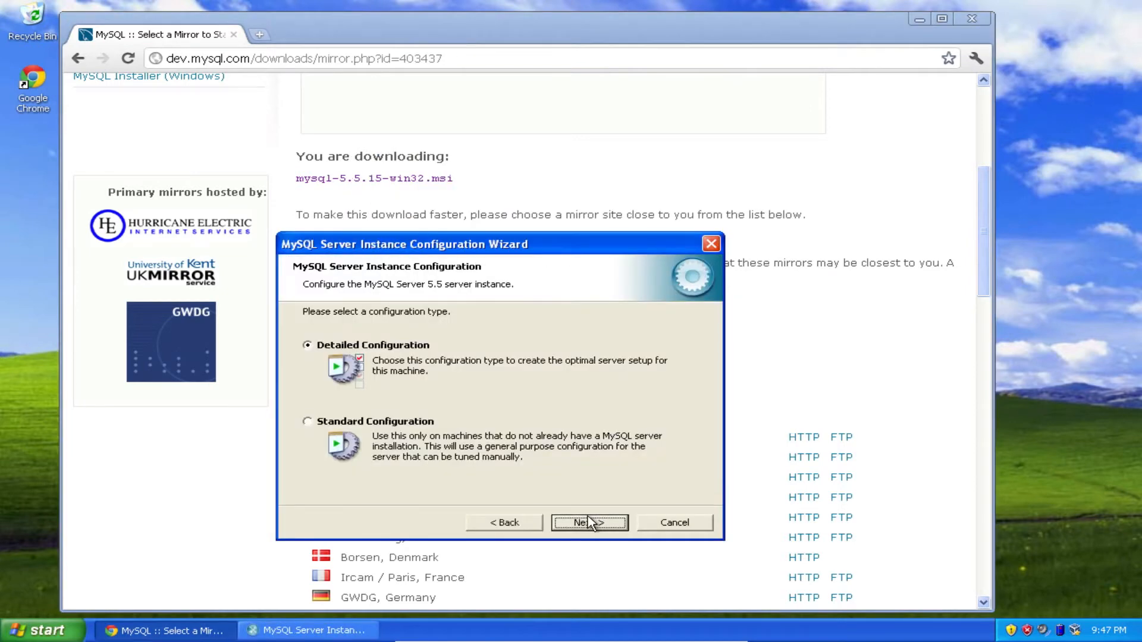
click(308, 421)
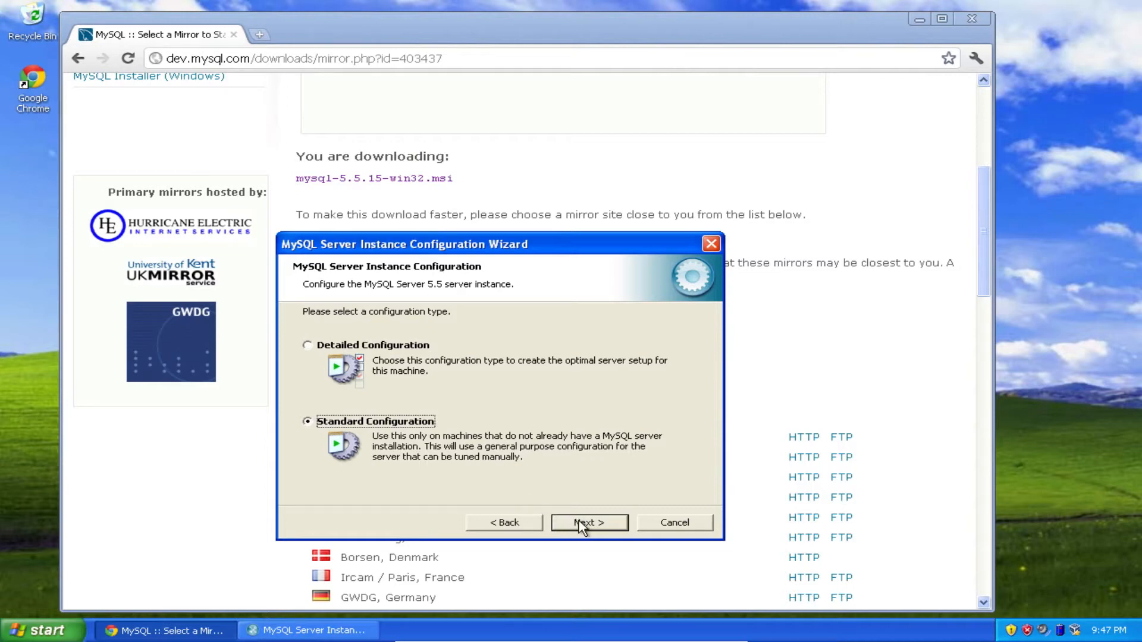
click(578, 523)
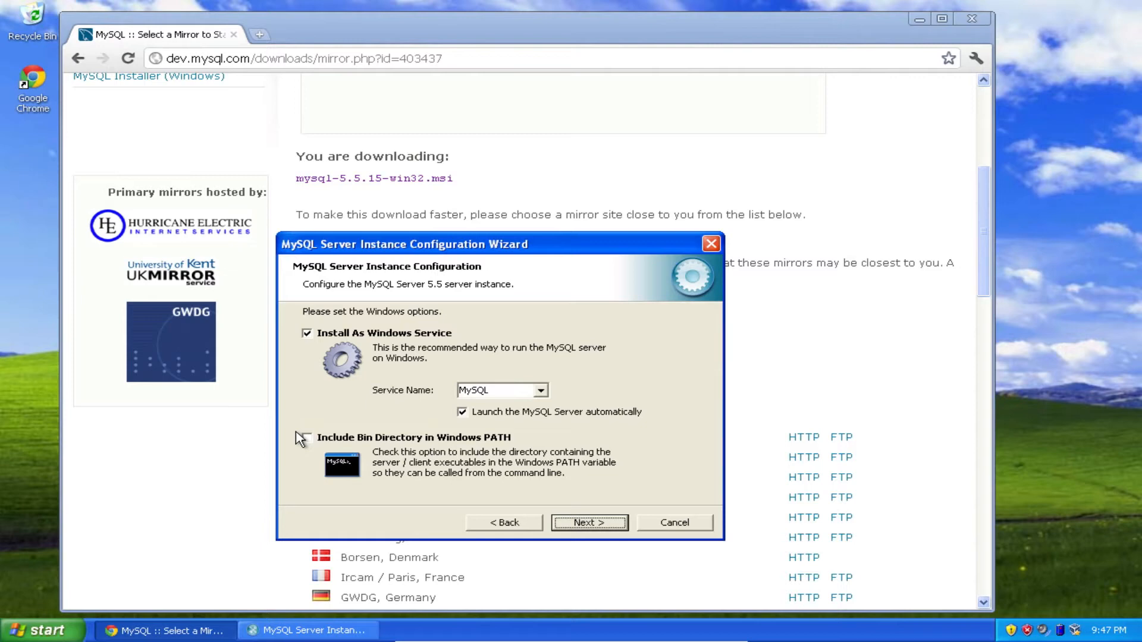
click(306, 438)
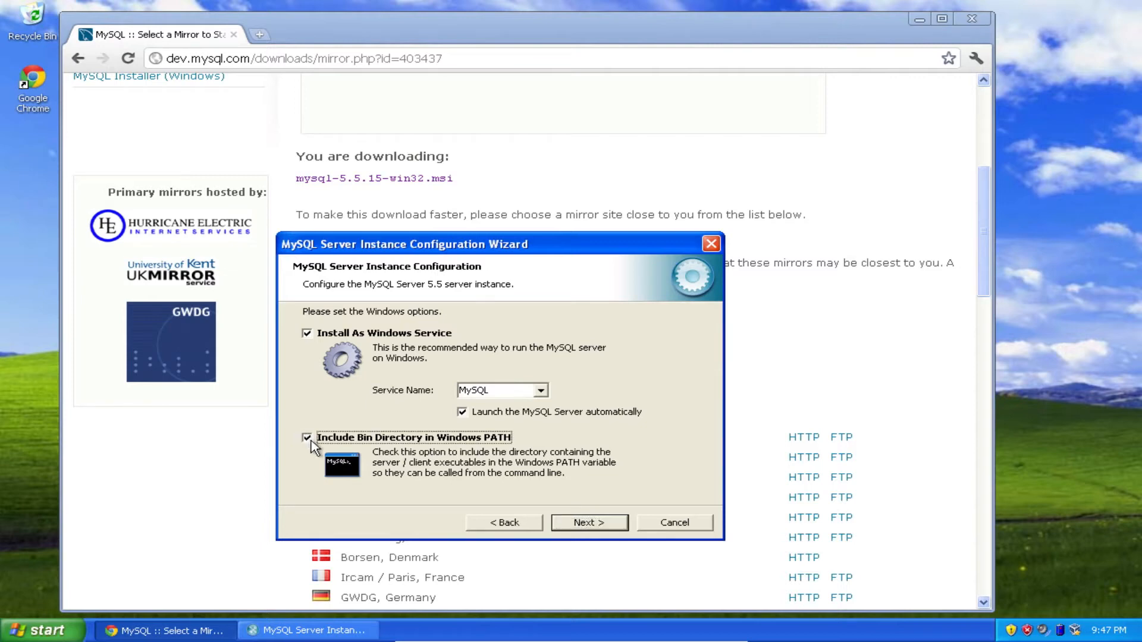
click(609, 525)
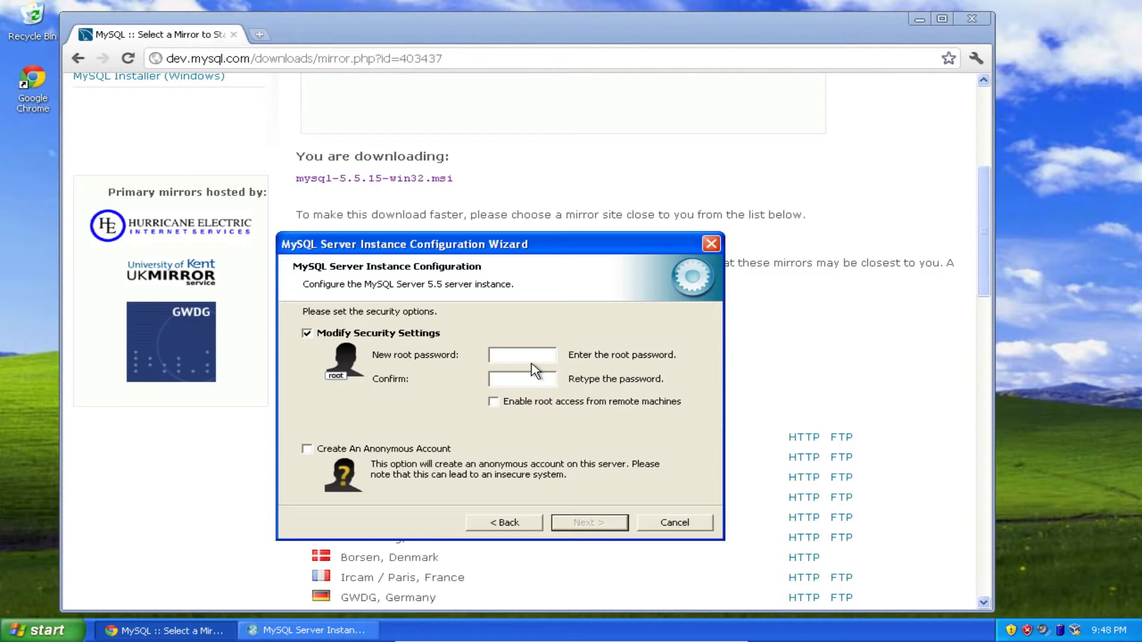
Enter and confirm the new root password in the security options.
text(********)
key(Tab)
text(********)
click(576, 521)
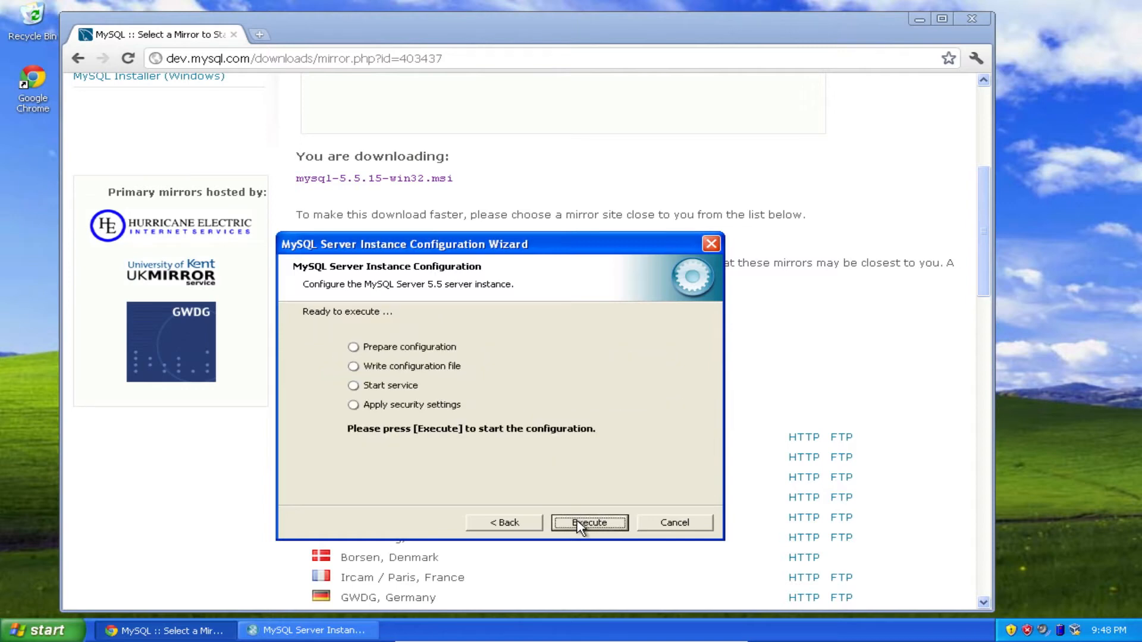
Execute the server instance configuration, skipping the security settings, and leave the wizard.
click(576, 524)
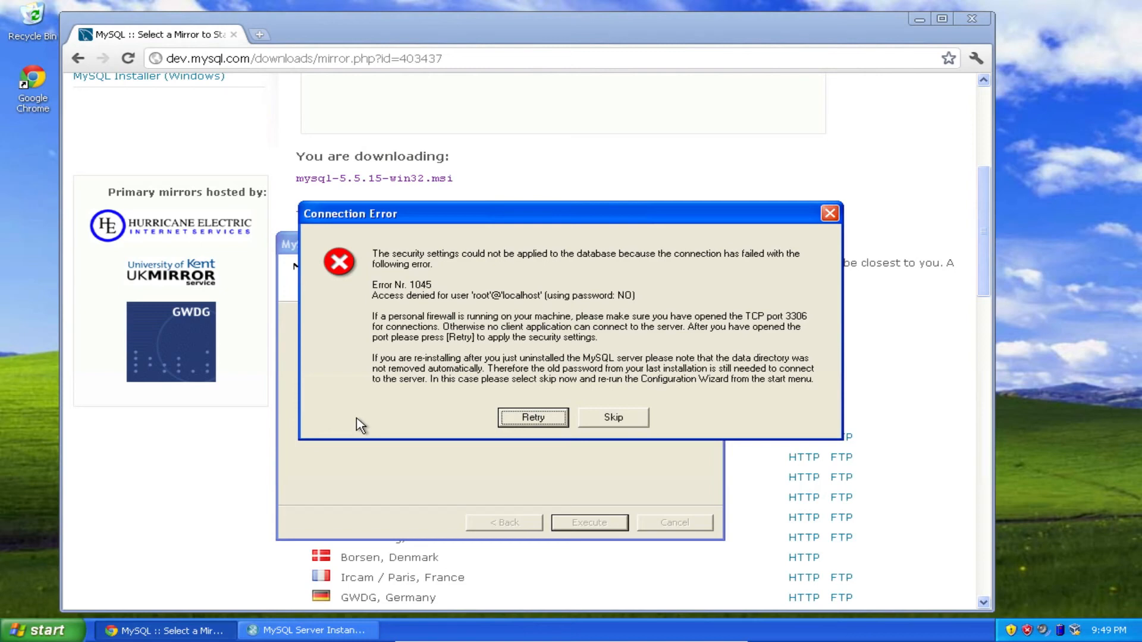
click(614, 418)
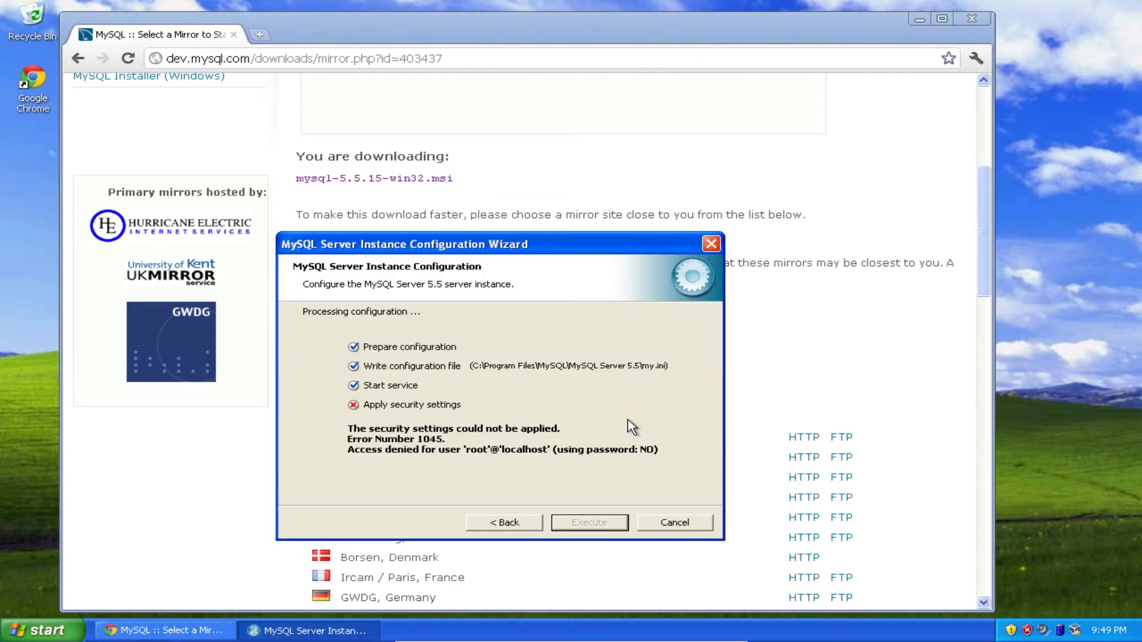
click(670, 524)
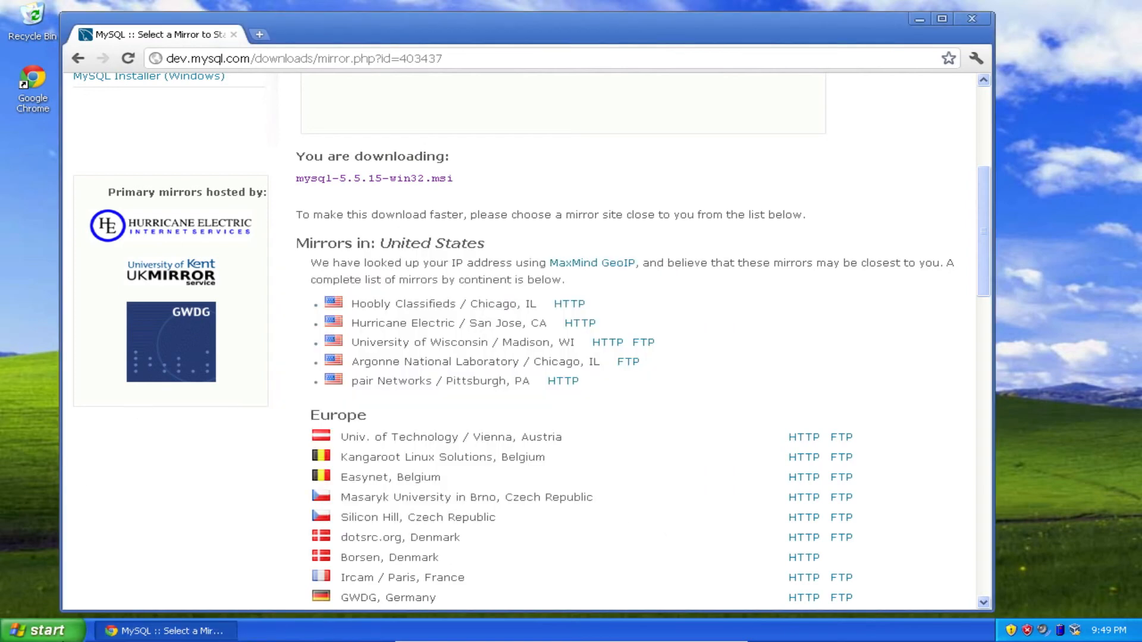
Open the MySQL 5.5 Command Line Client from the MySQL Server 5.5 program group.
click(62, 635)
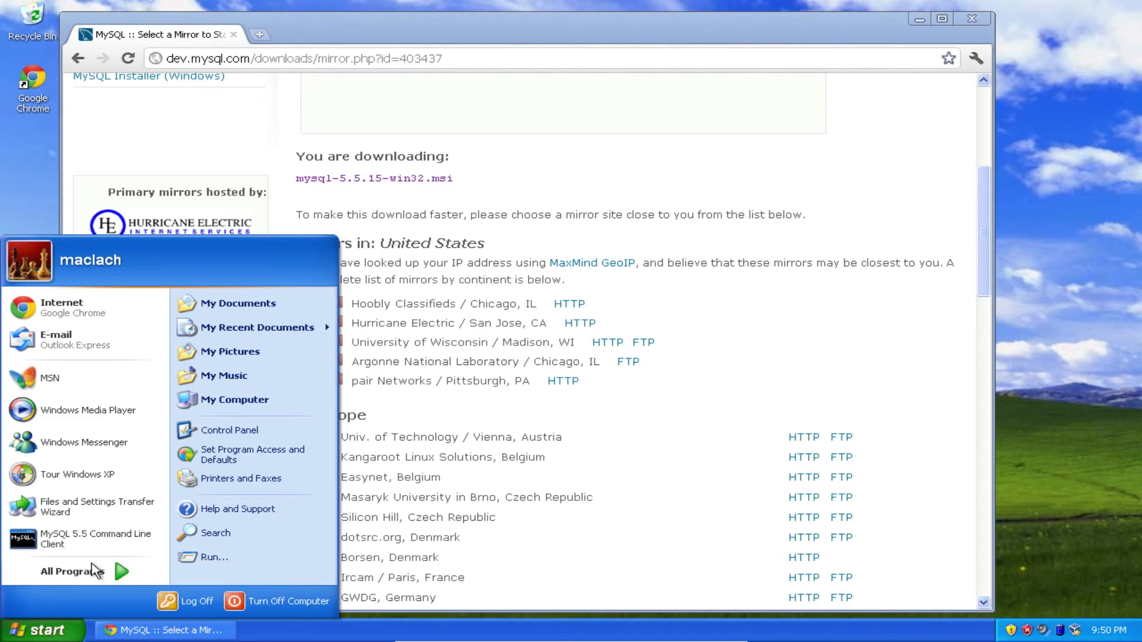
click(95, 573)
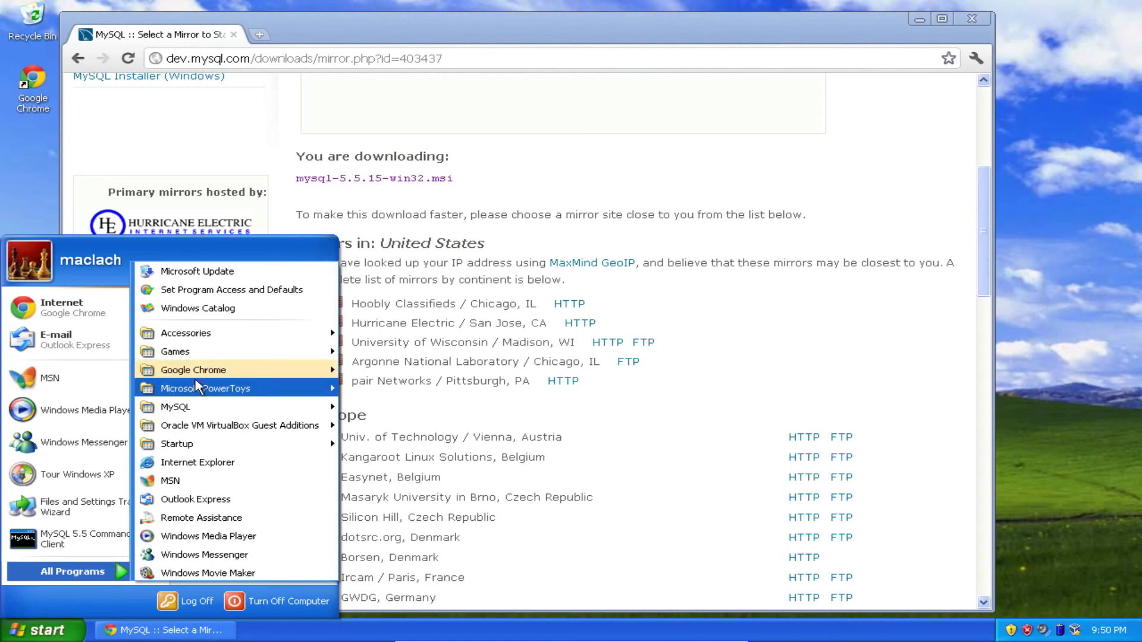
mouse_move(209, 409)
mouse_move(386, 407)
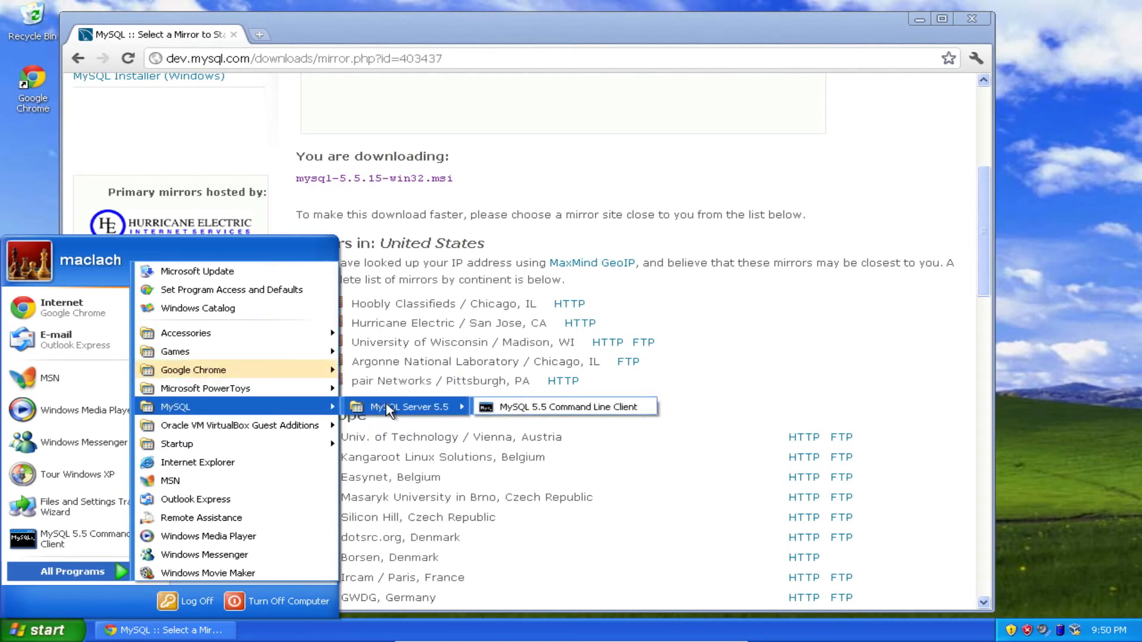
click(533, 409)
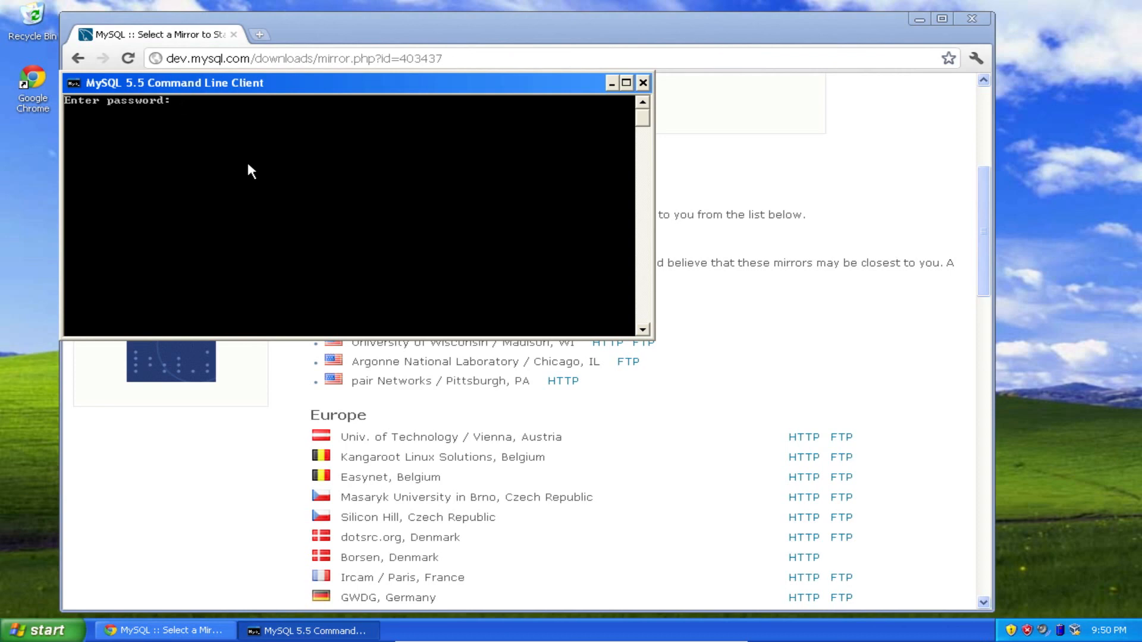
Log in to the MySQL monitor with the root password and end the session with the exit command.
text(**)
key(BackSpace)
text(*******)
key(Return)
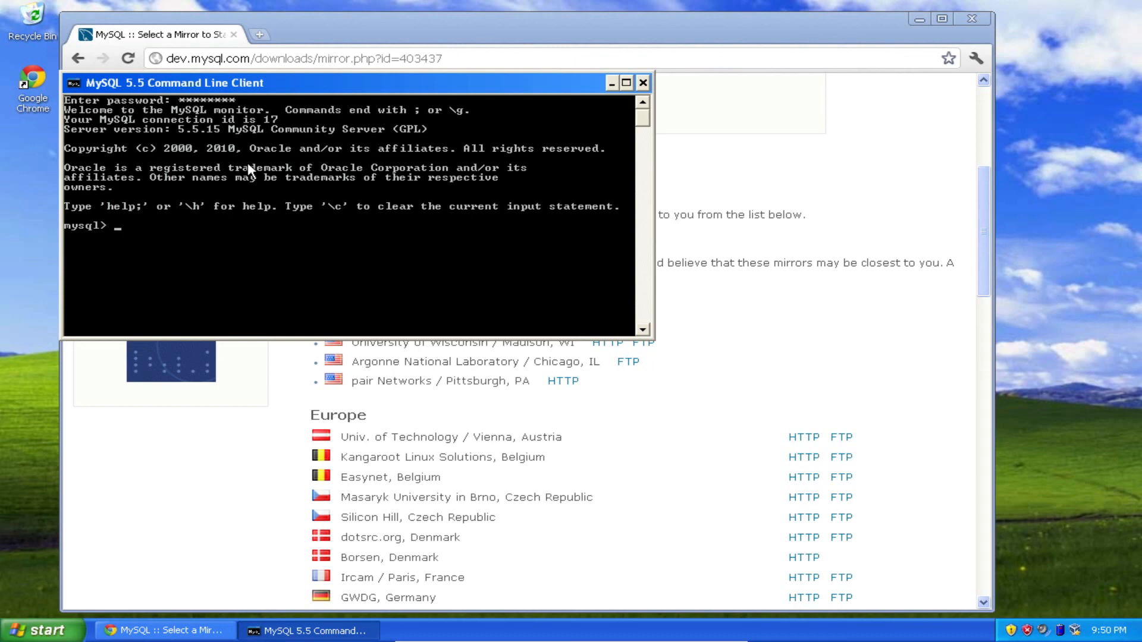
text(exit)
key(Return)
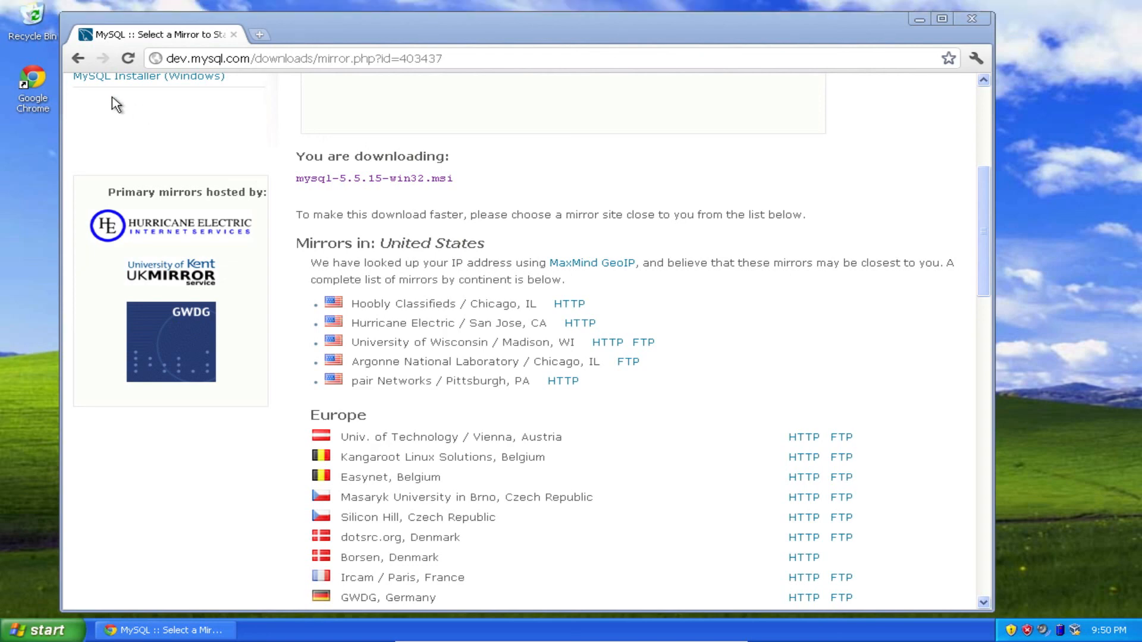
key(super+Tab)
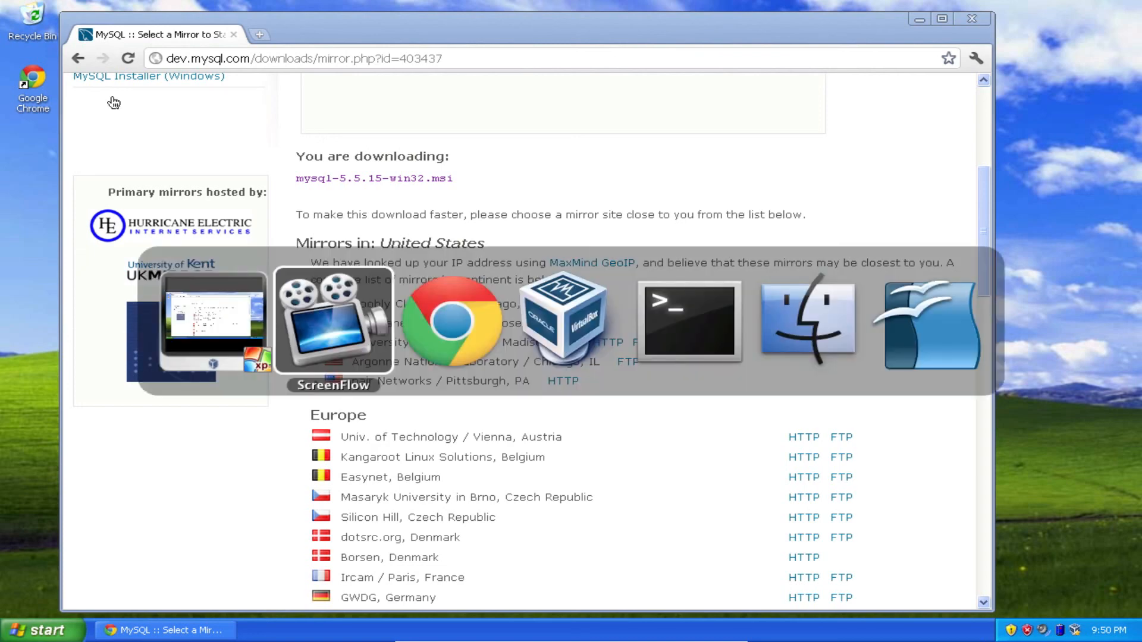